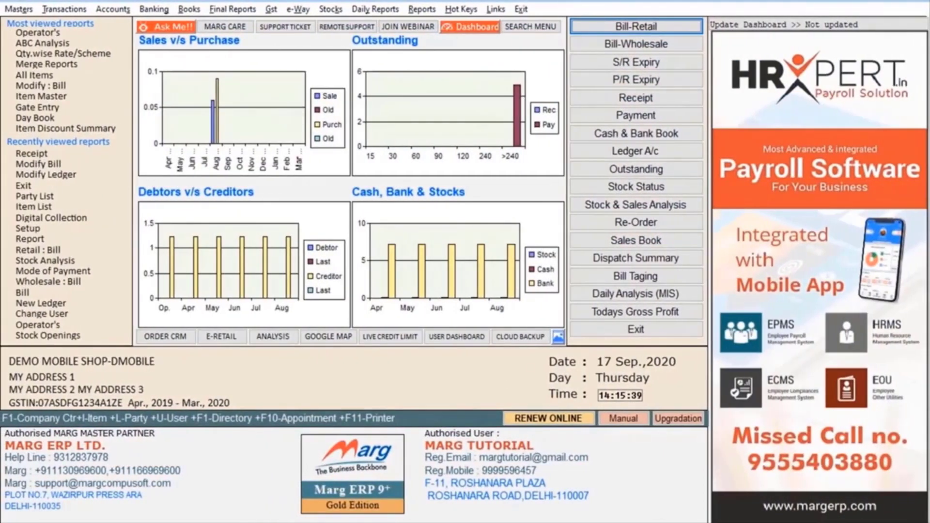
Step: Open the TCS control settings and set TCS to Y so it applies on the amount plus all tax
key("alt+m")
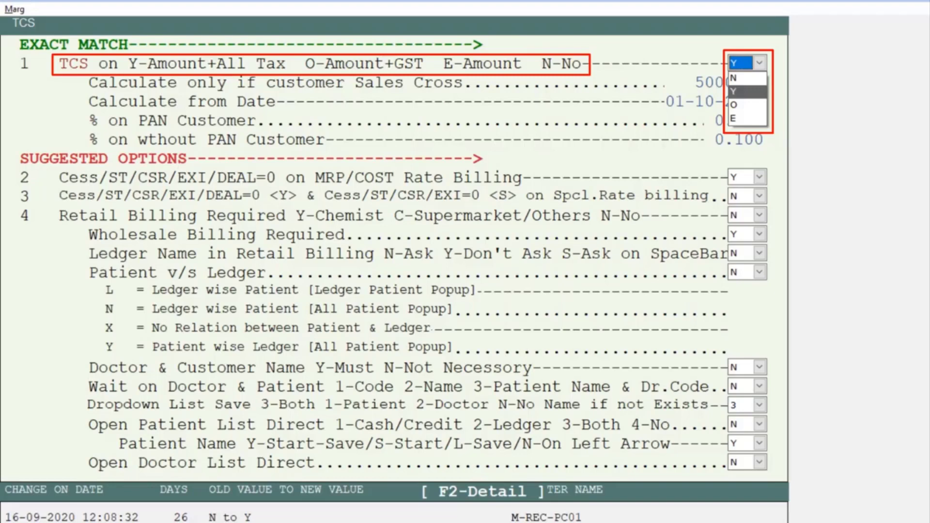
key("Down")
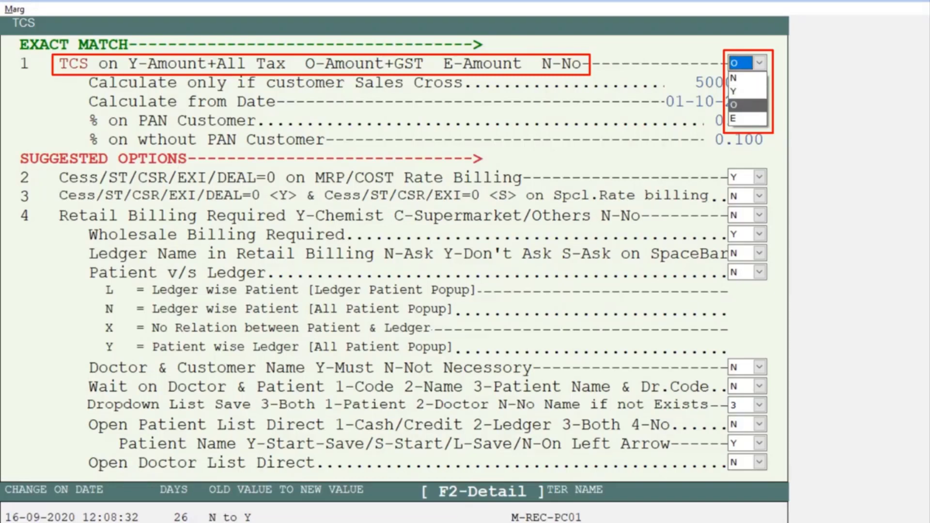
key("Down")
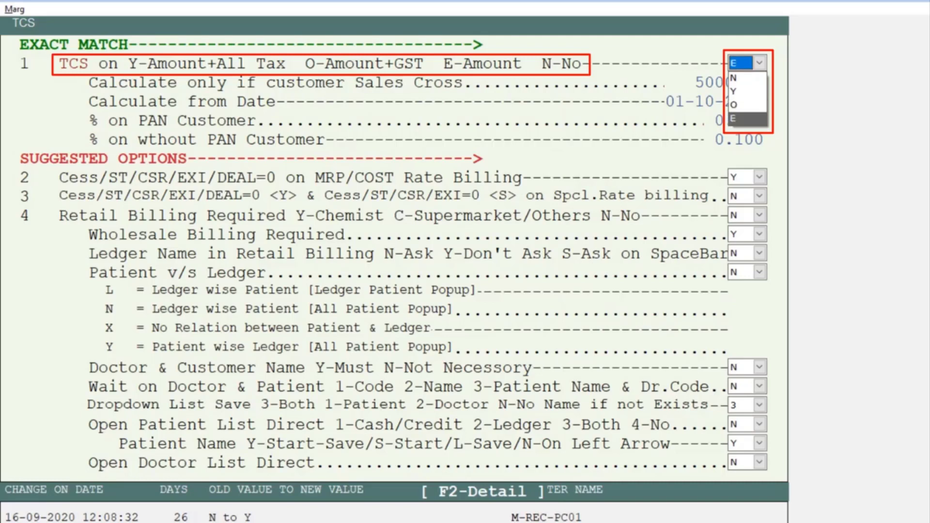
key("n")
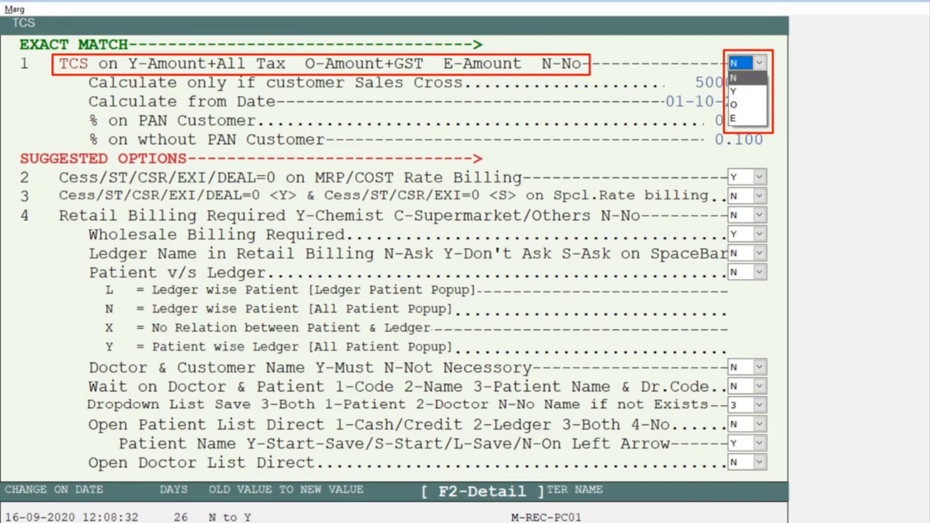
key("y")
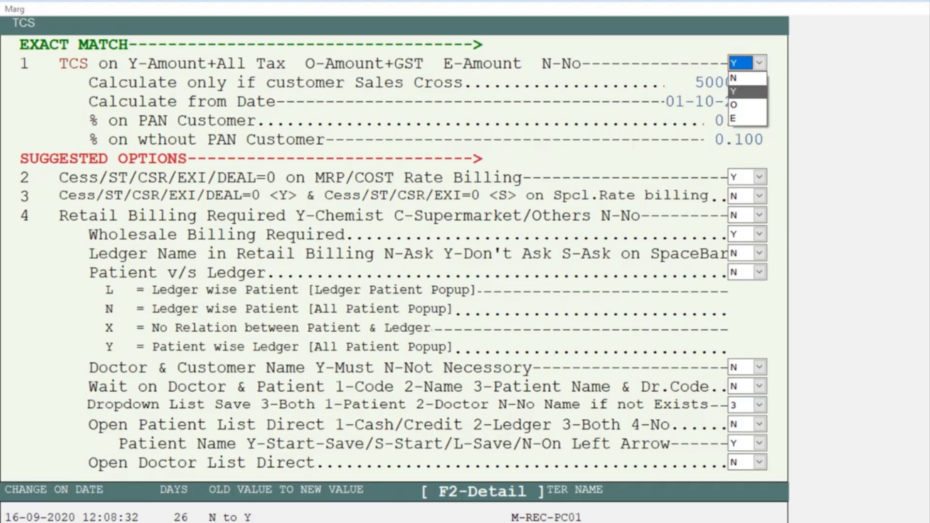
key("Return")
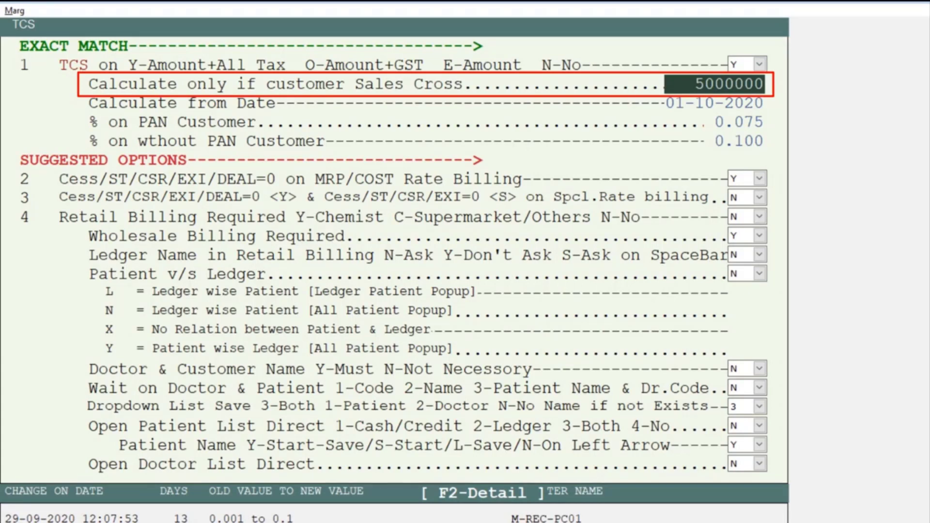
Step: Accept TCS calculation from 01-10-2020 with 0.075% for PAN customers and 0.100% for customers without PAN, and leave the settings
left_click(714, 103)
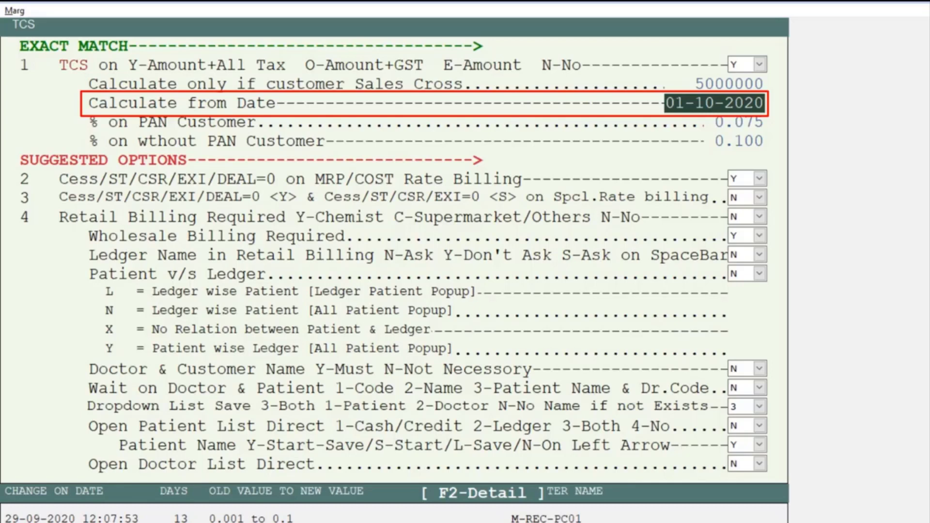
key("Return")
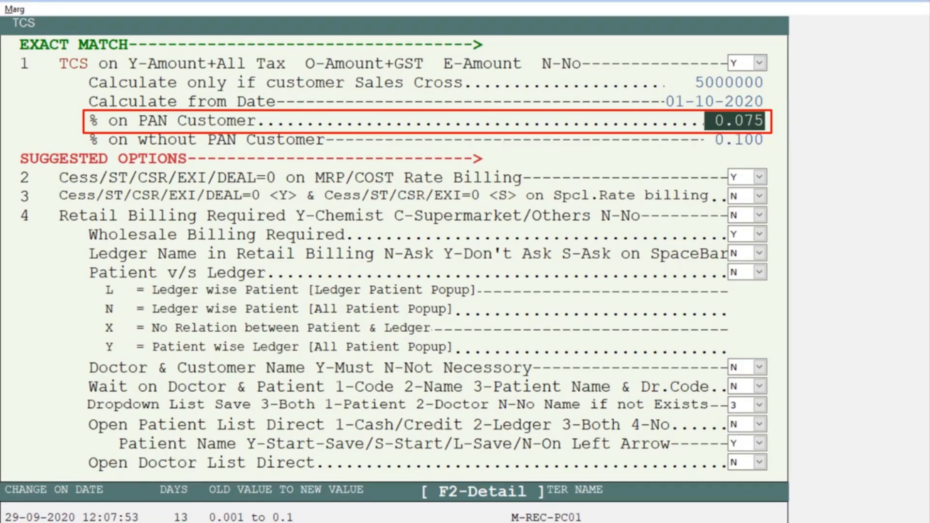
key("Return")
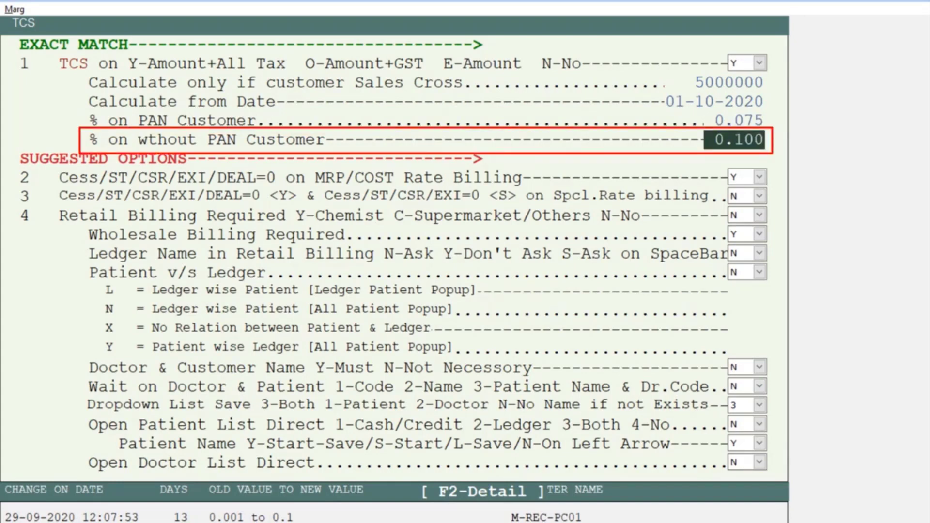
key("Escape")
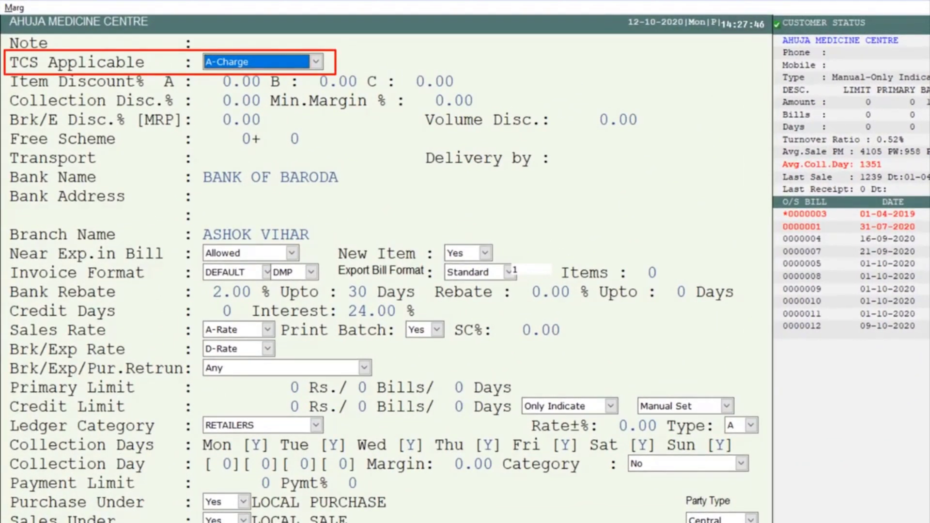
Step: Set TCS Applicable to B-Ask Charge in the AHUJA MEDICINE CENTRE ledger and save the ledger
key("alt+Down")
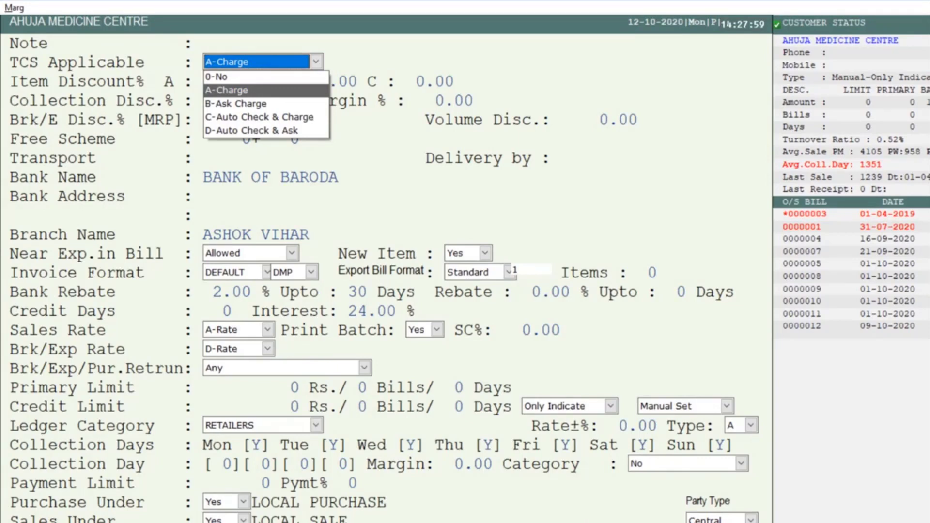
key("Down")
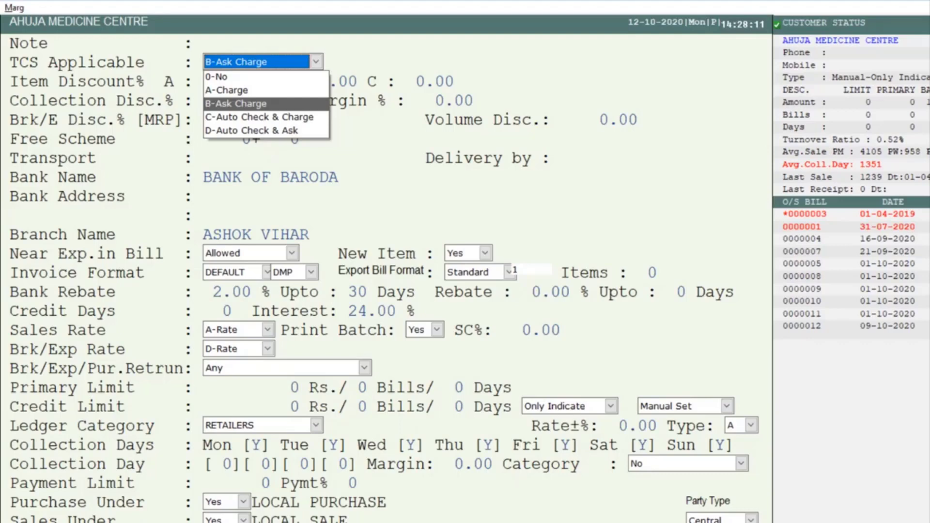
key("Down")
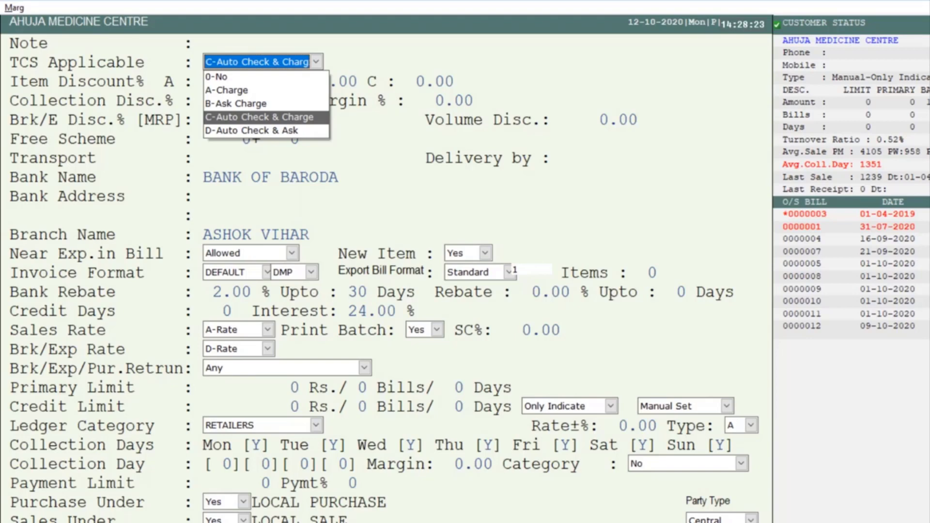
key("Down")
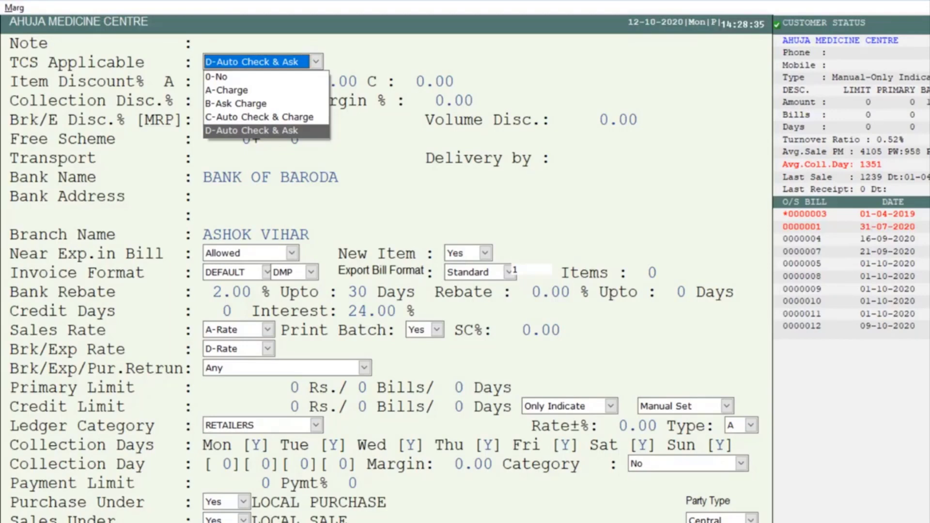
key("Up")
key("Up")
key("Return")
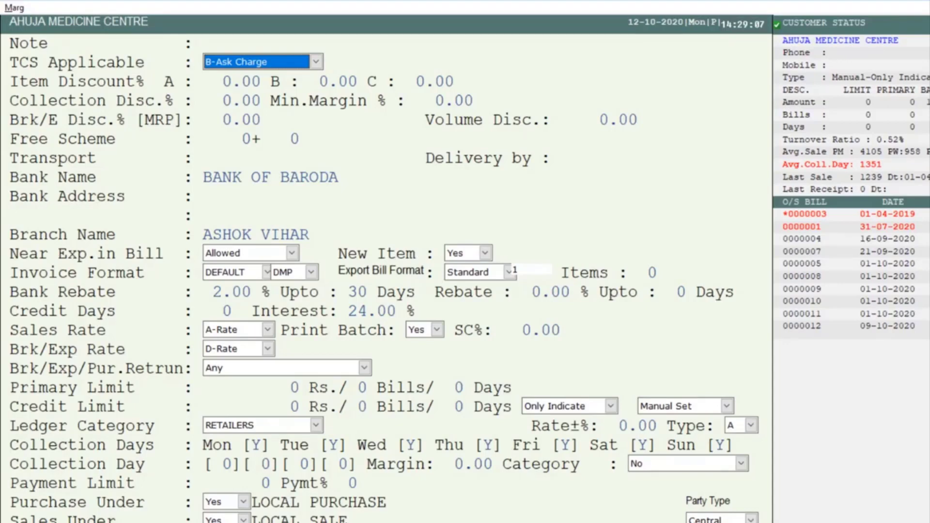
key("Page_Down")
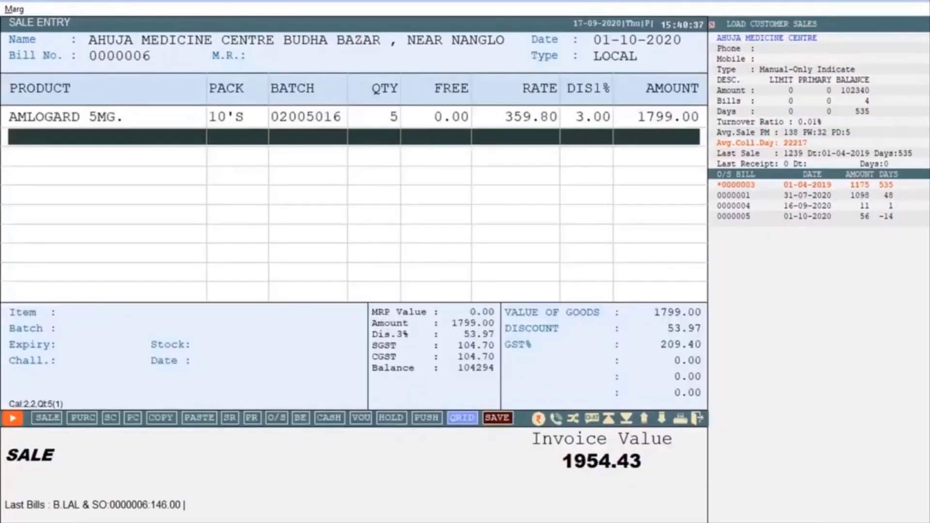
Step: Finalize the AHUJA MEDICINE CENTRE sale bill for AMLOGARD 5MG. and agree to charge TCS on it
key("Tab")
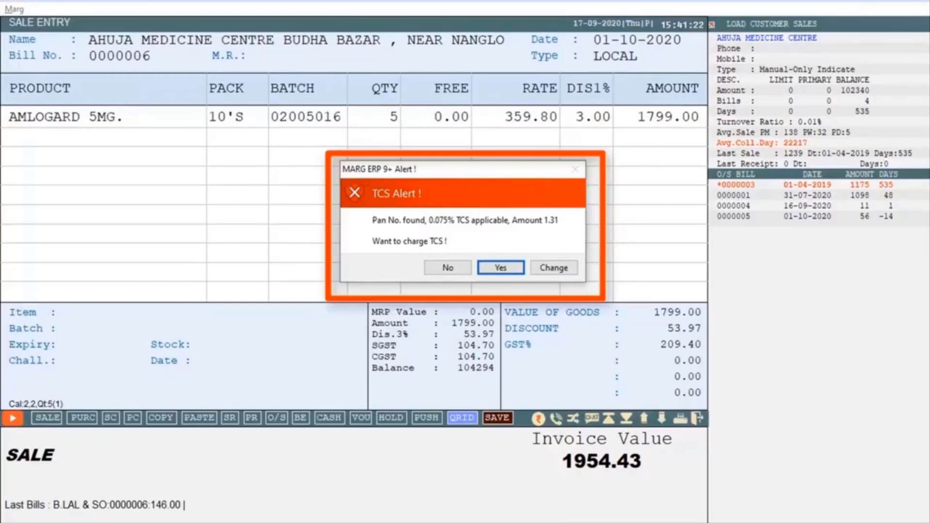
key("Return")
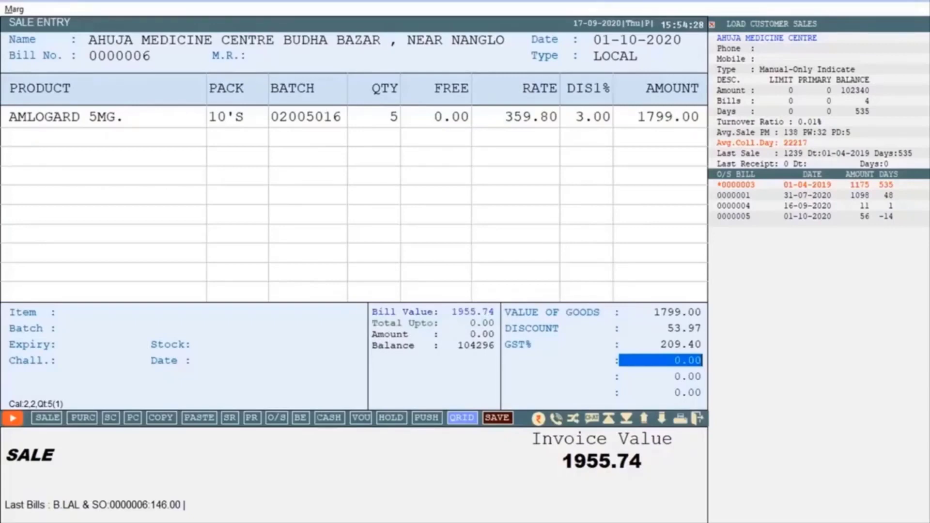
key("Return")
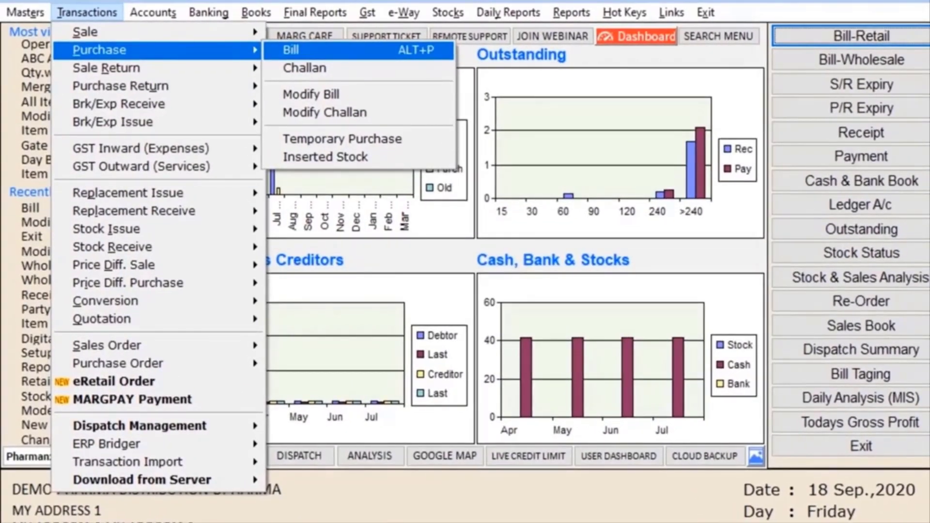
Step: Enter a purchase bill from AHUJA DISTRIBUTORS dated 01-10-2020 for 100 ACNEDERM LOT at 20.00 with 5% discount, and charge TCS
key("Return")
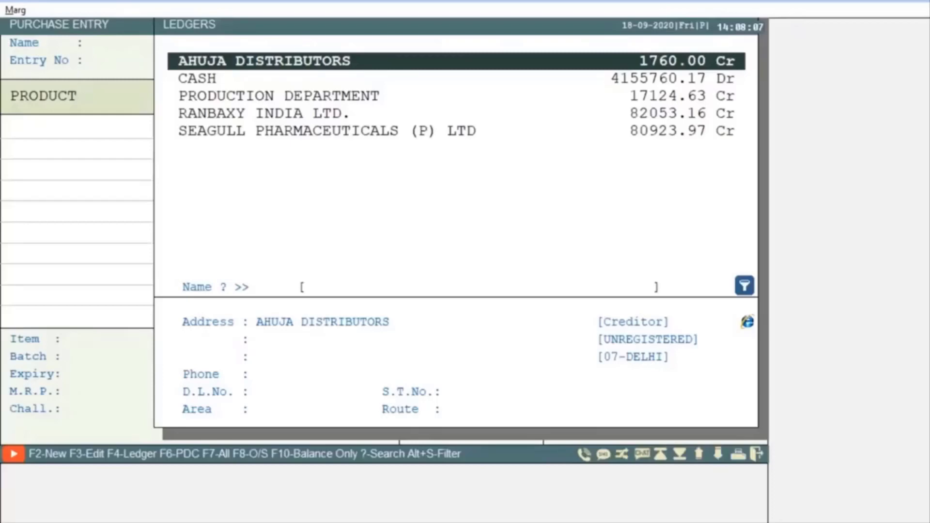
key("F3")
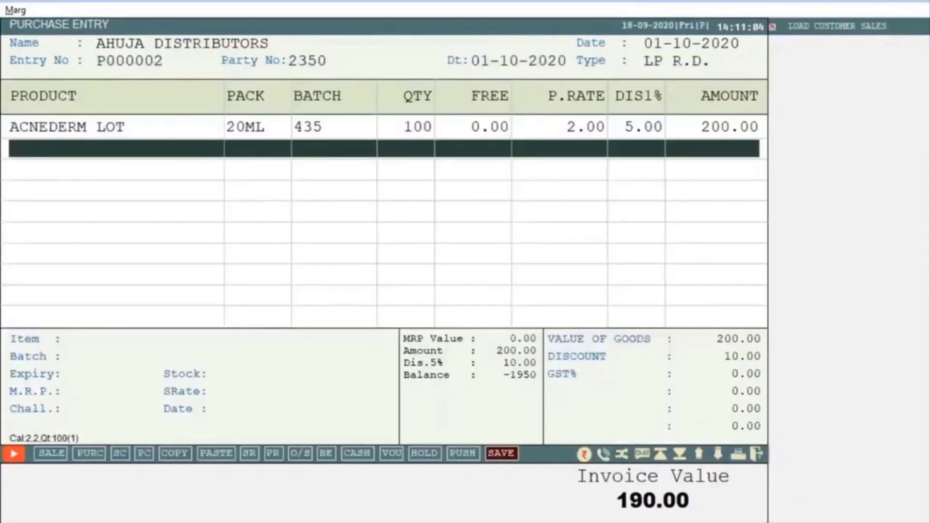
key("Tab")
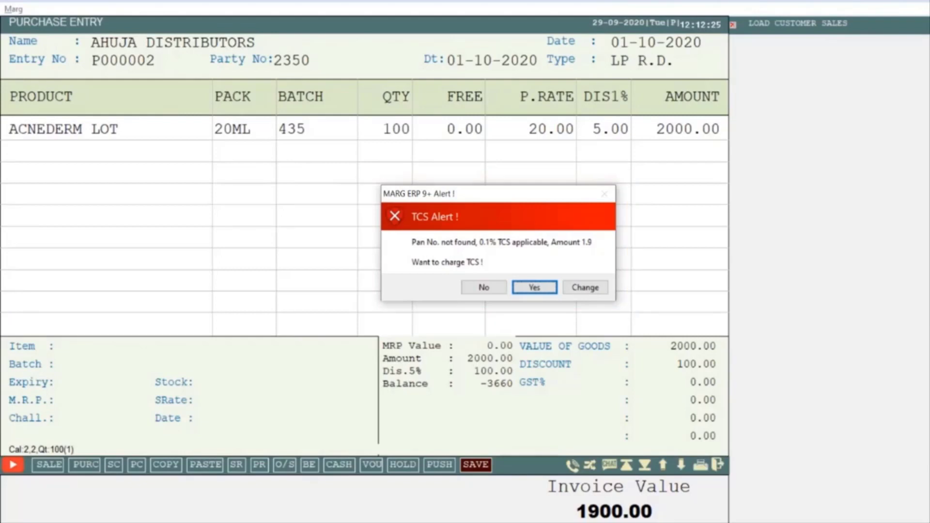
key("Return")
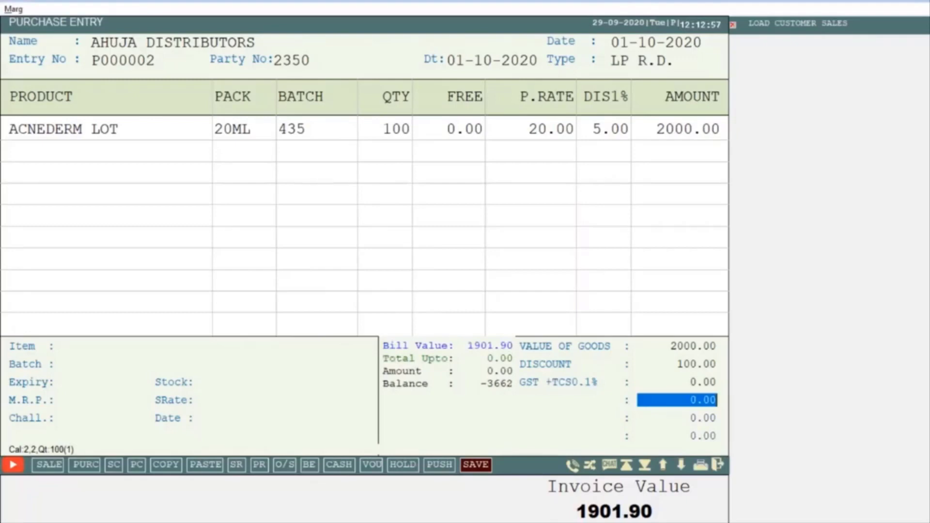
key("Return")
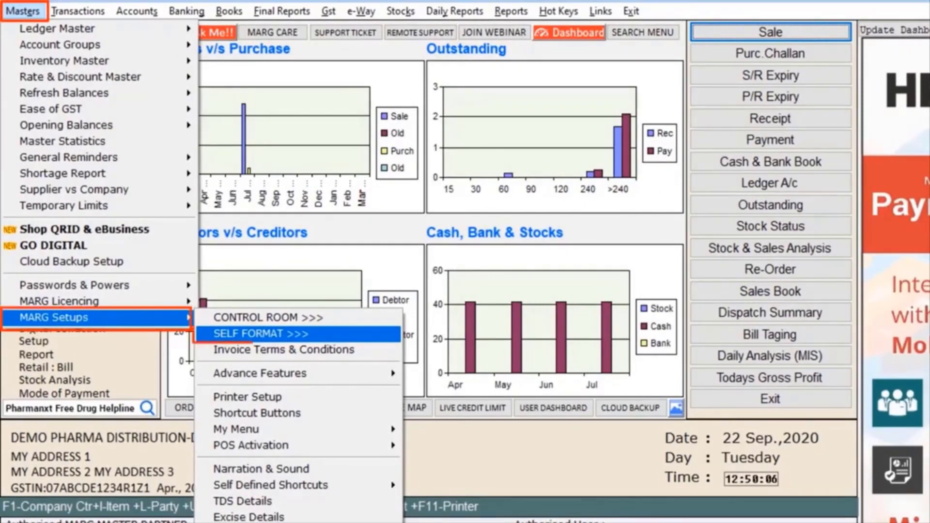
Step: Open the Grand Total section of the bill layout for GUI invoice format AC in the Self Format setup
key("Return")
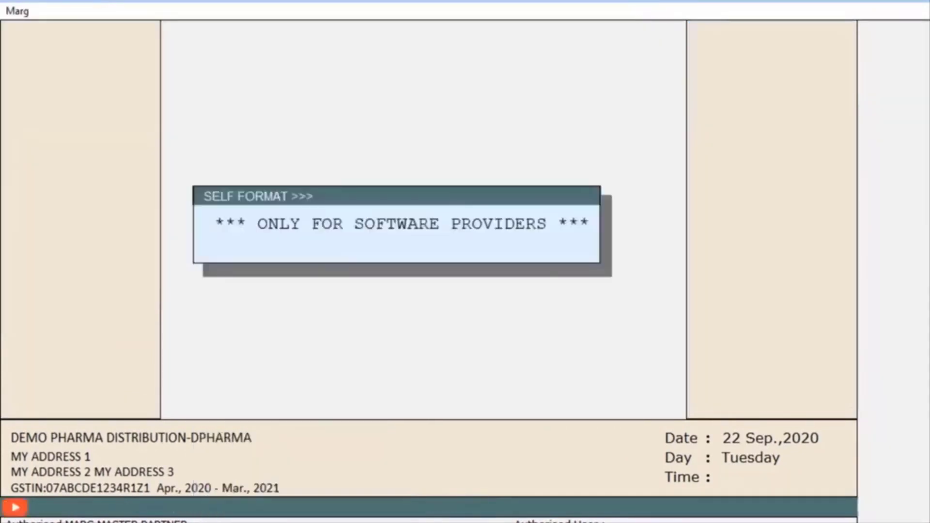
key("Return")
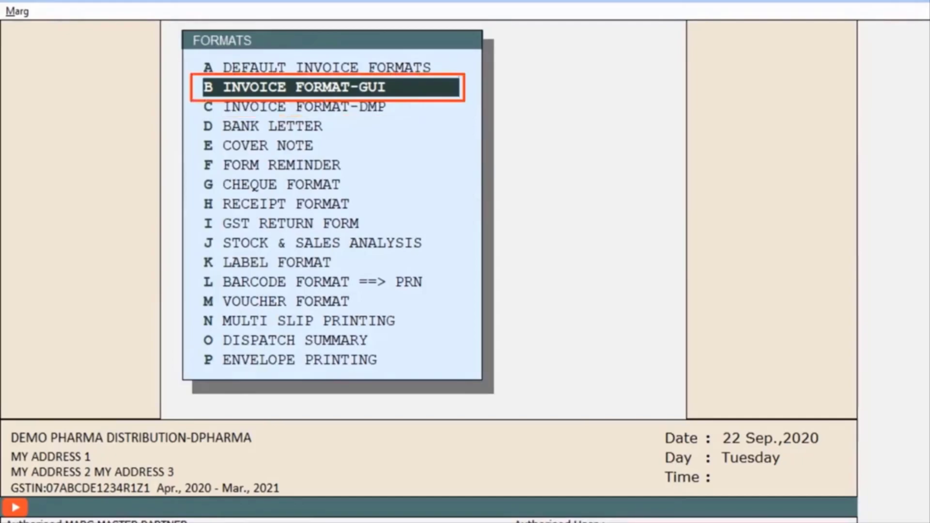
key("Return")
key("Return")
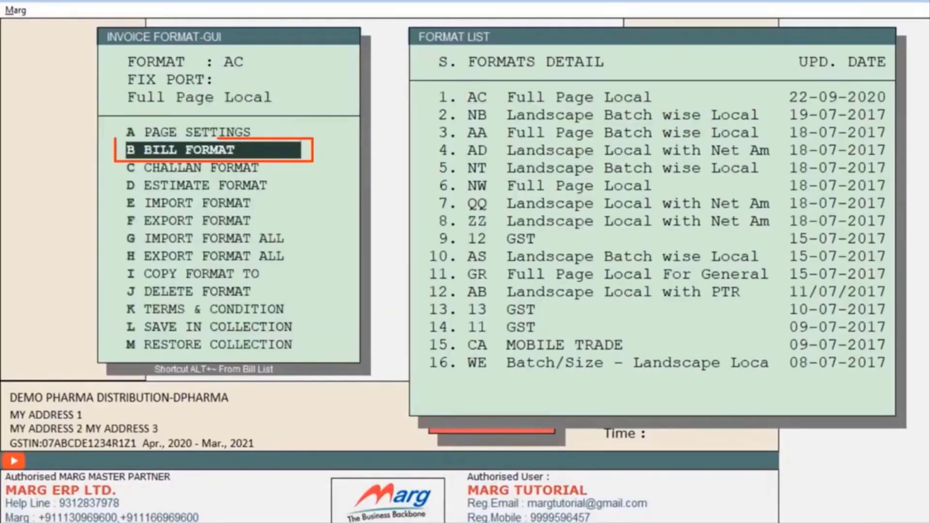
key("Return")
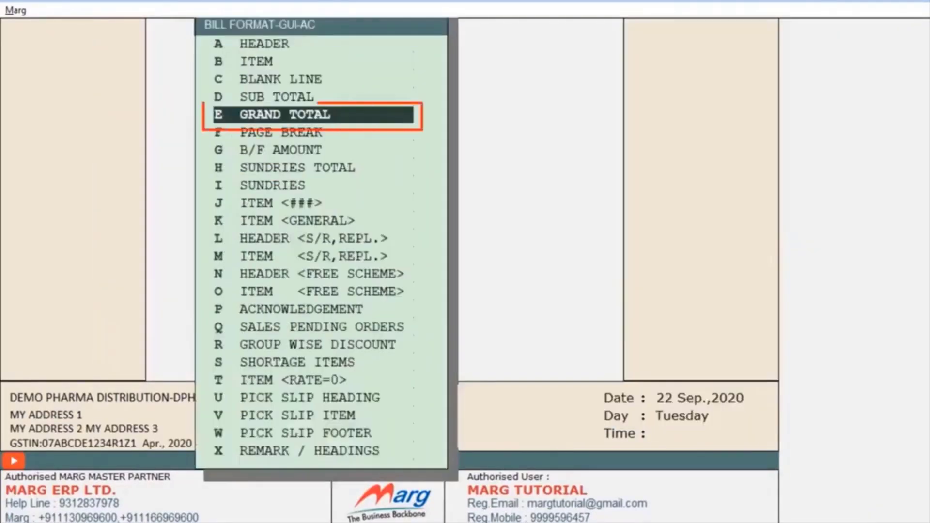
key("Return")
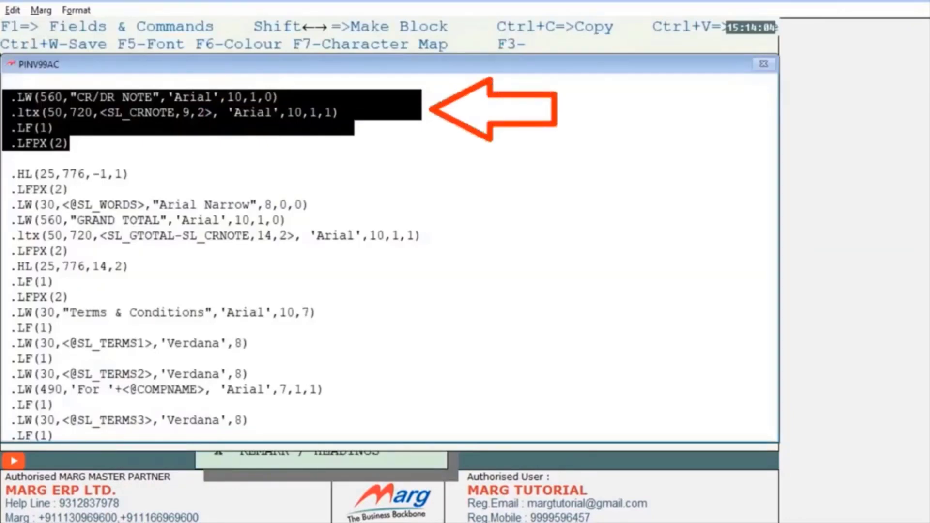
Step: Duplicate the CR/DR NOTE code block above the original and replace the copy's label with 'TCS' + <SL_TCSPER,14,3> + '%'
key("ctrl+c")
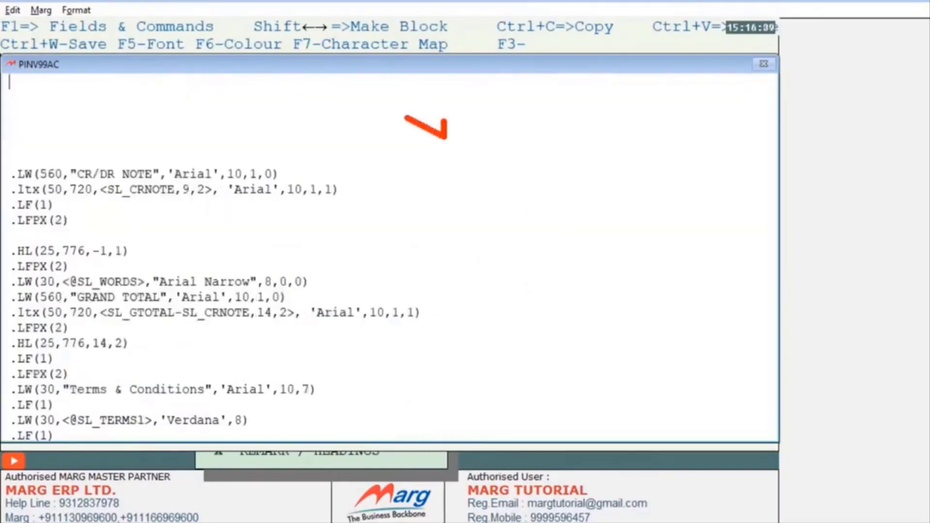
key("ctrl+v")
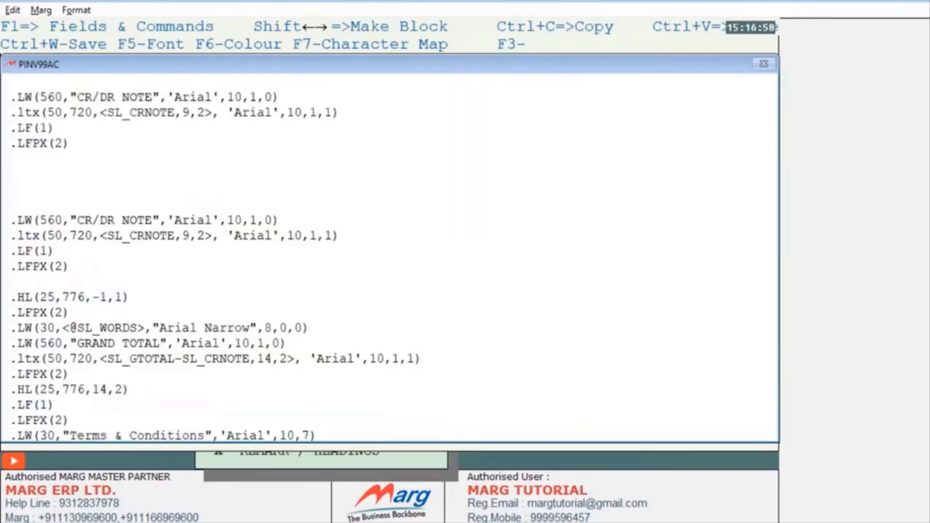
key("F1")
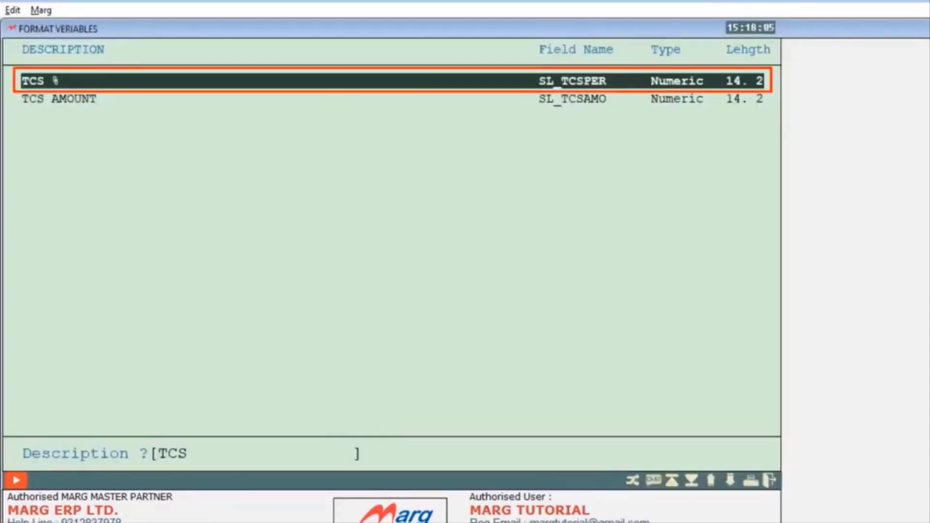
key("Return")
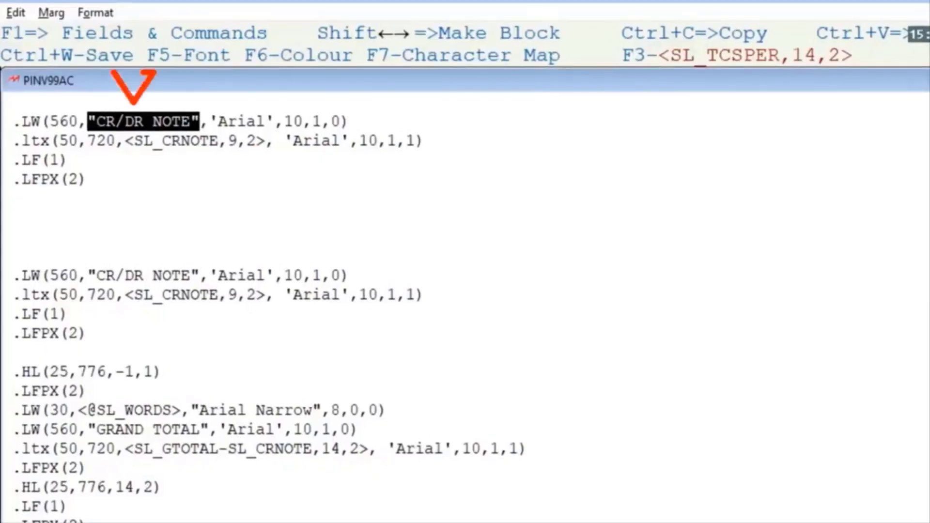
key("F3")
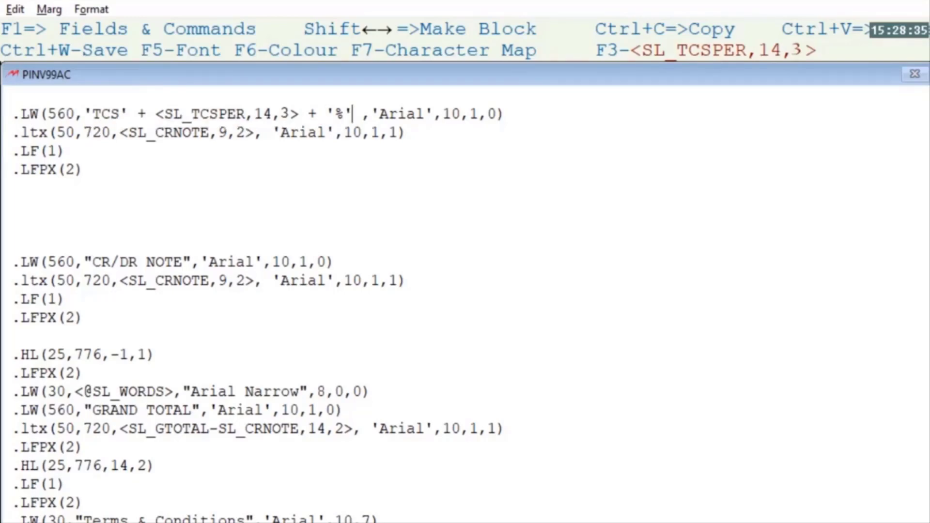
Step: Replace the amount field in the TCS block with <SL_TCSAMO,14,2> and save the GUI-AC bill format
key("F1")
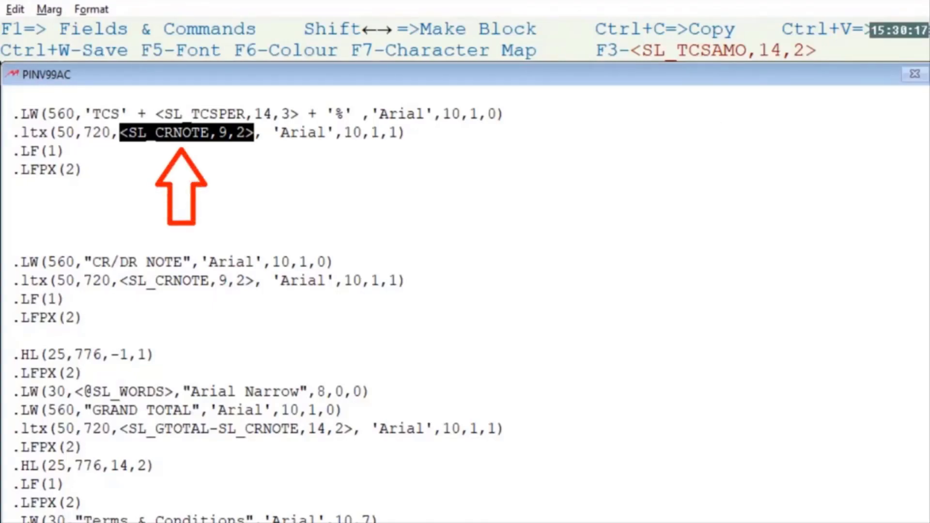
key("F3")
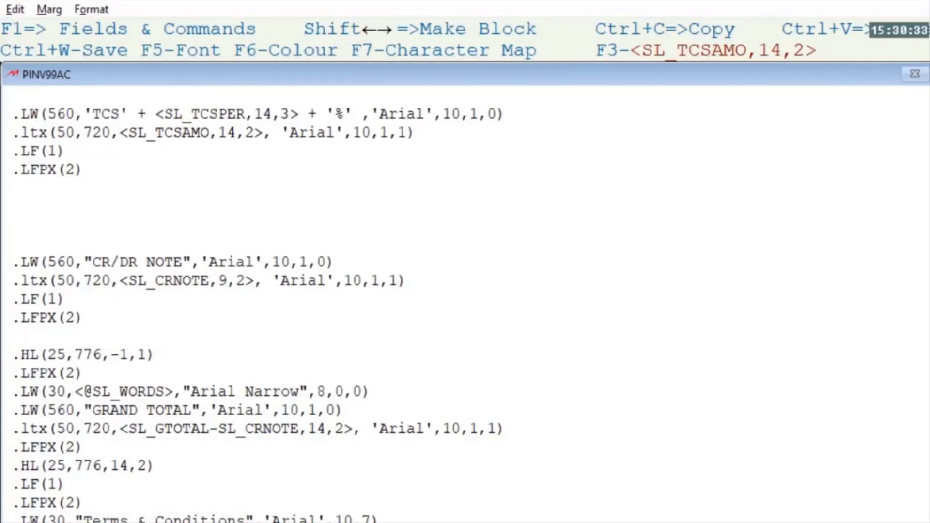
key("ctrl+w")
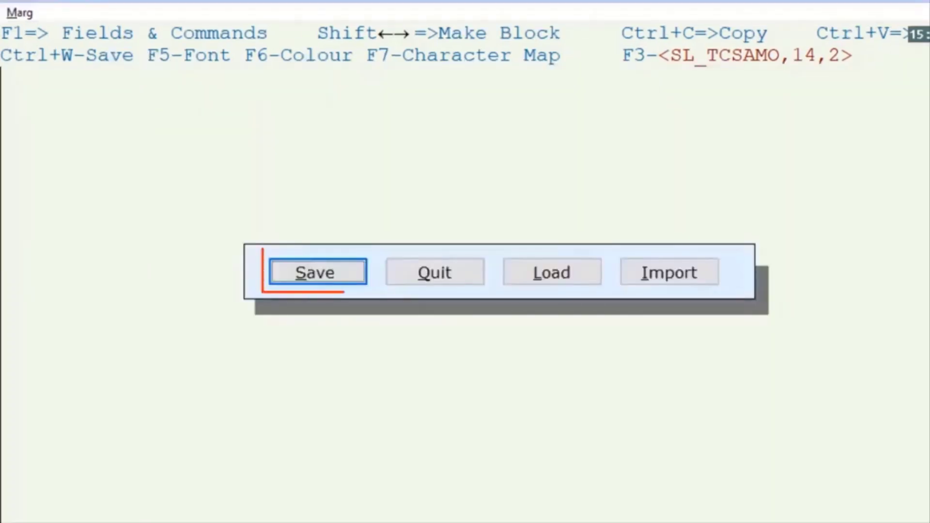
key("Return")
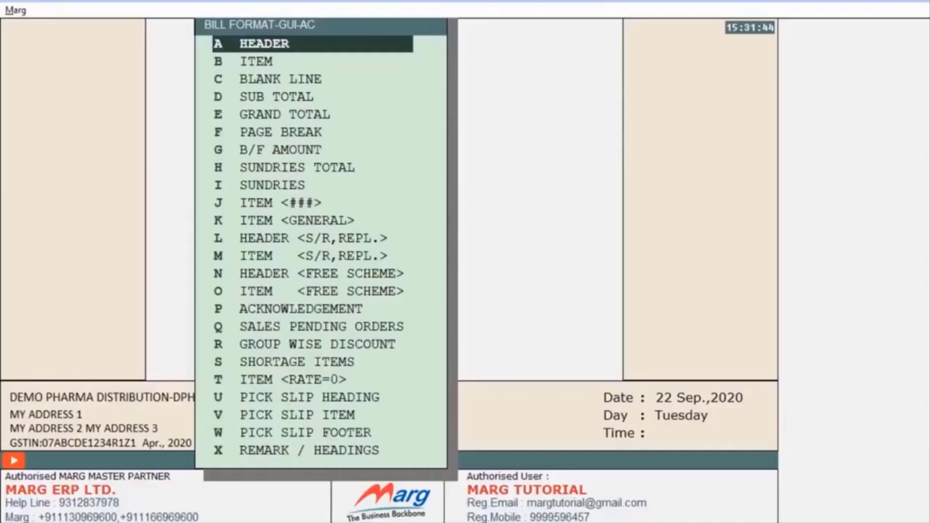
key("Escape")
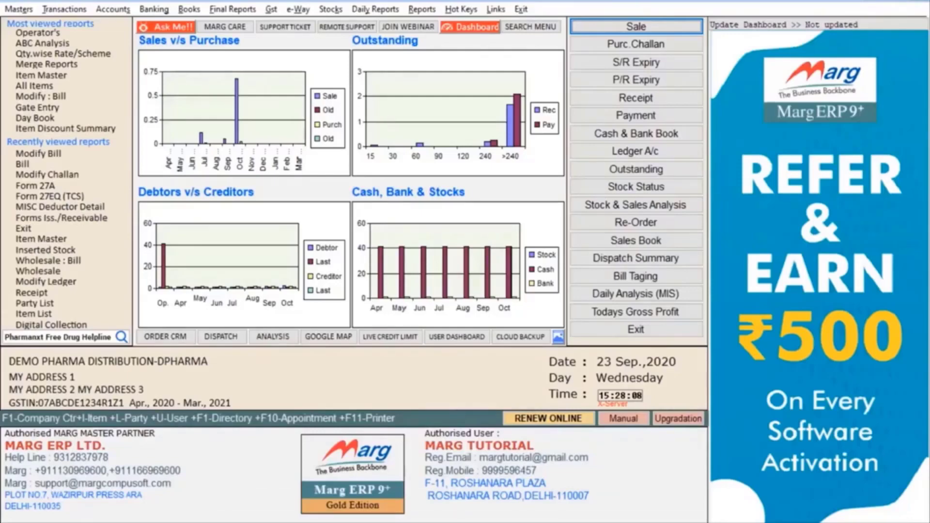
Step: Save a TCS-charged sale bill dated 01-10-2020 to AHUJA MEDICINE CENTRE for 70 ACNEDERM LOT at 5.23 with 5% discount, and preview its totals
key("Return")
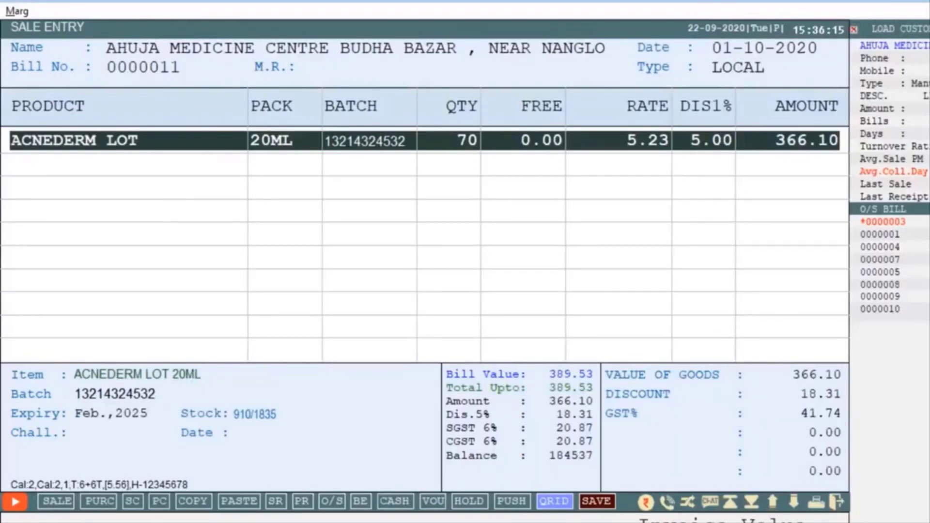
key("Tab")
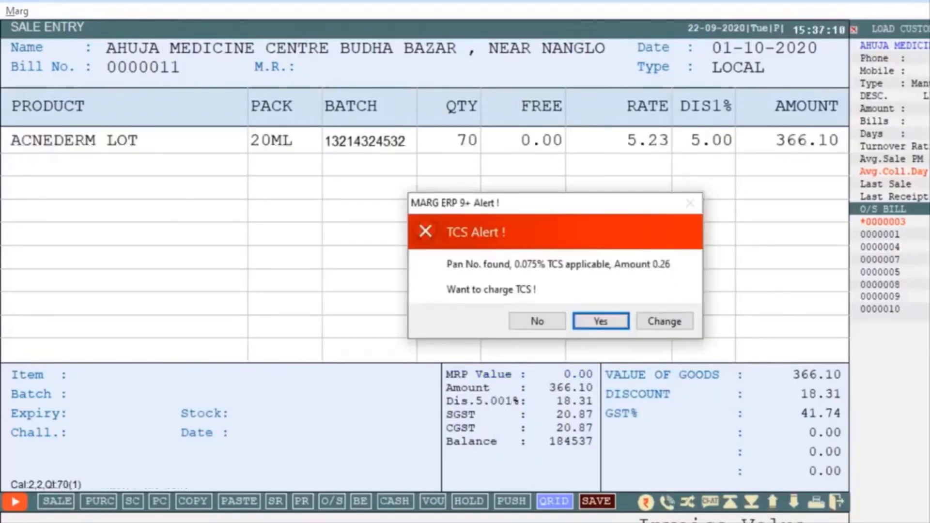
key("Return")
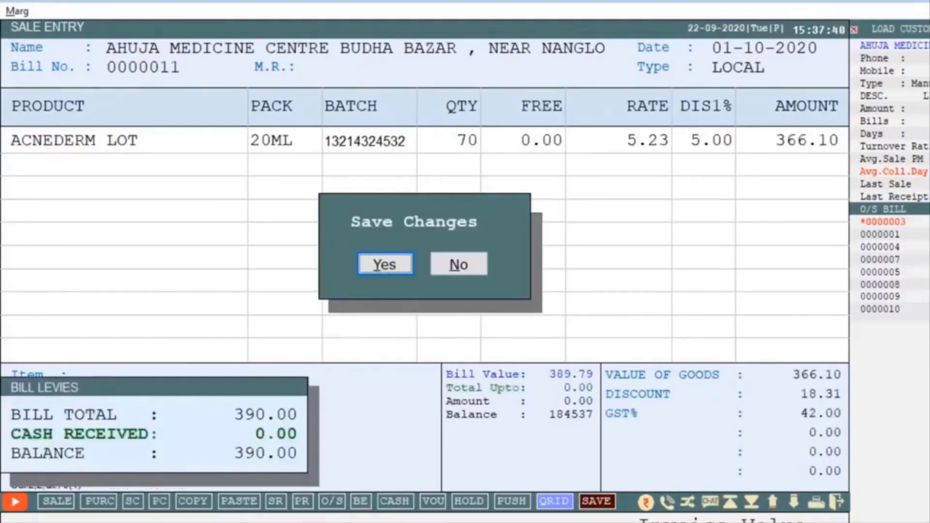
key("Return")
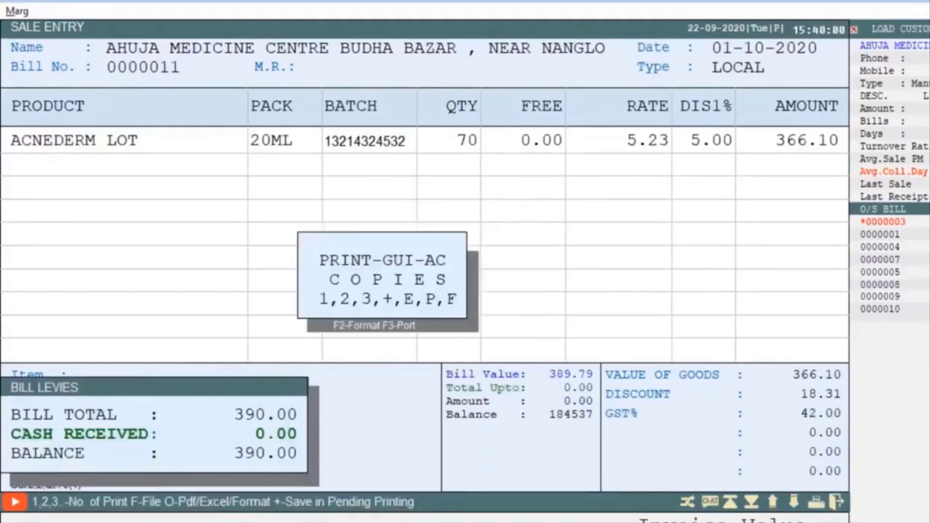
key("f")
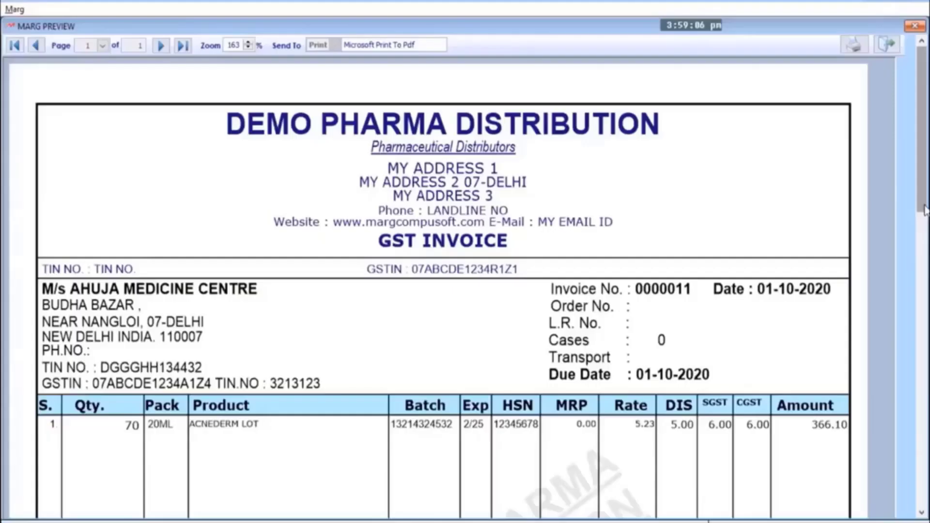
scroll(925, 210, "down", 5)
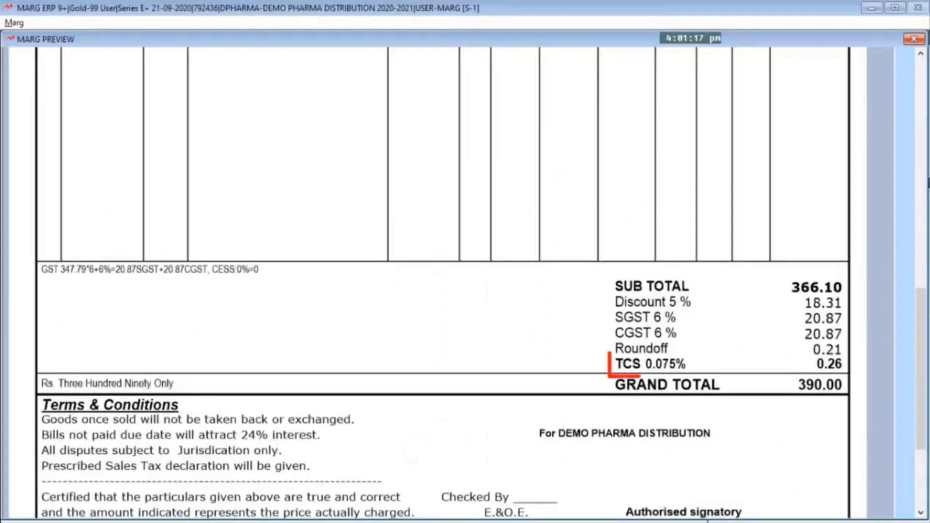
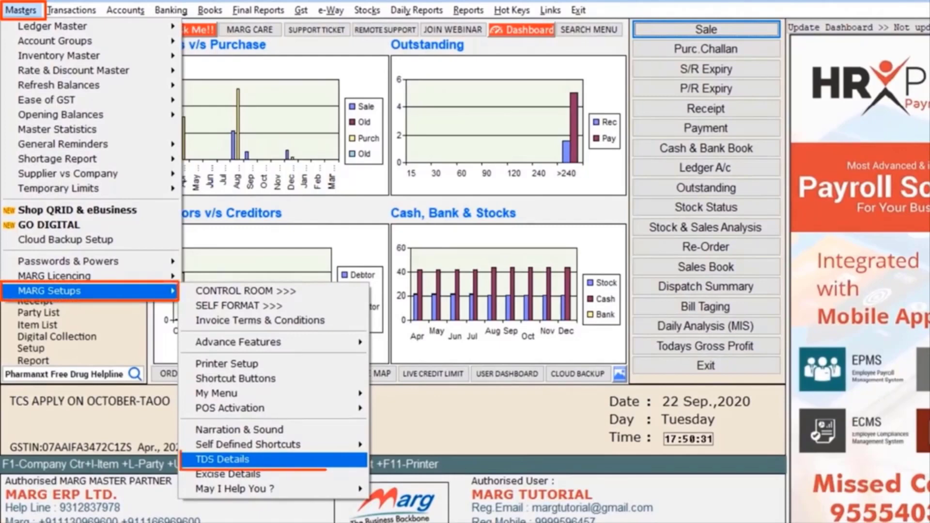
Step: Complete the TDS setup with circle 49(1), the deductor's tax account and PAN numbers, the authorised person, designation PROPRIETOR and place NEW DELHI
key("Return")
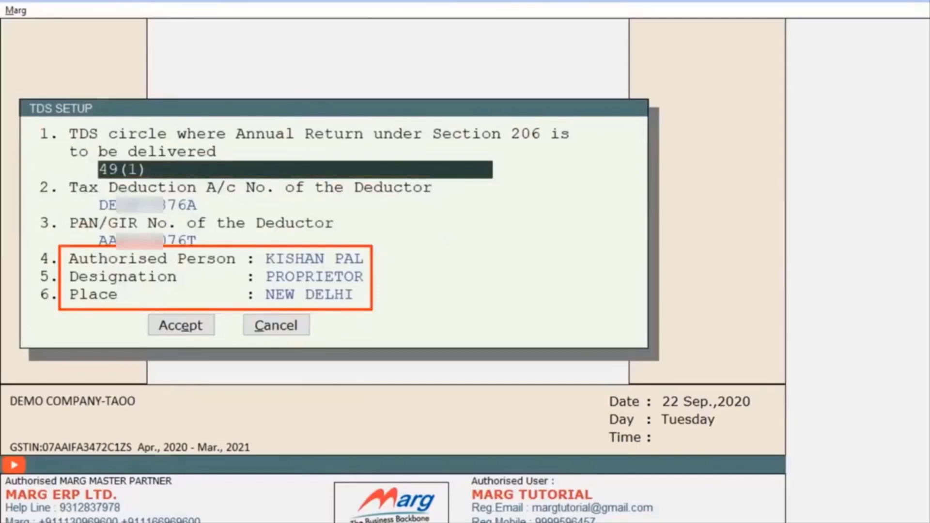
key("Return")
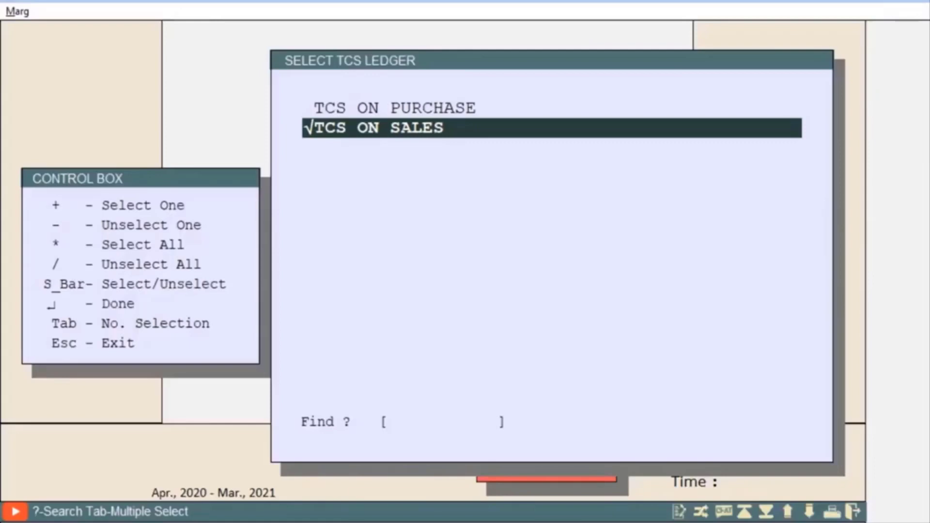
Step: Choose the TCS ON SALES ledger for Form 27EQ and set the TCS return period to 3rd Quarter
key("Return")
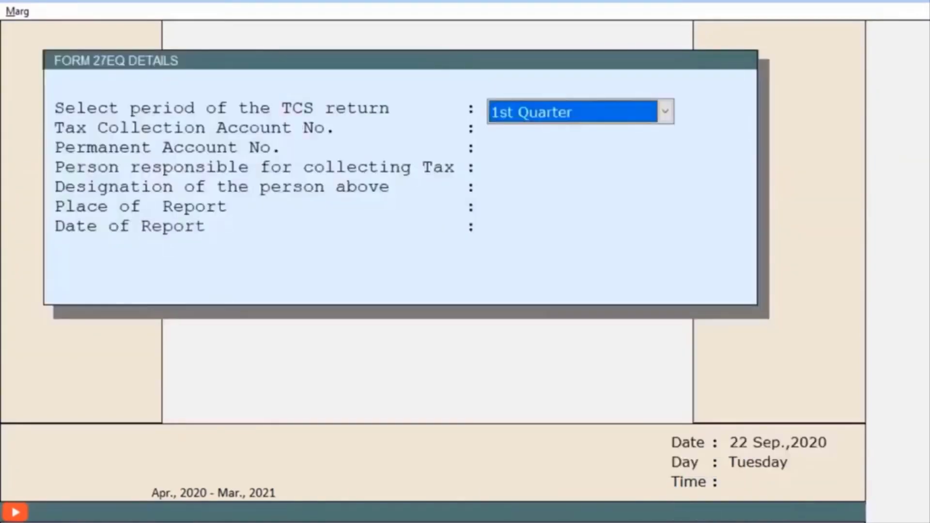
key("alt+Down")
key("Down")
key("Down")
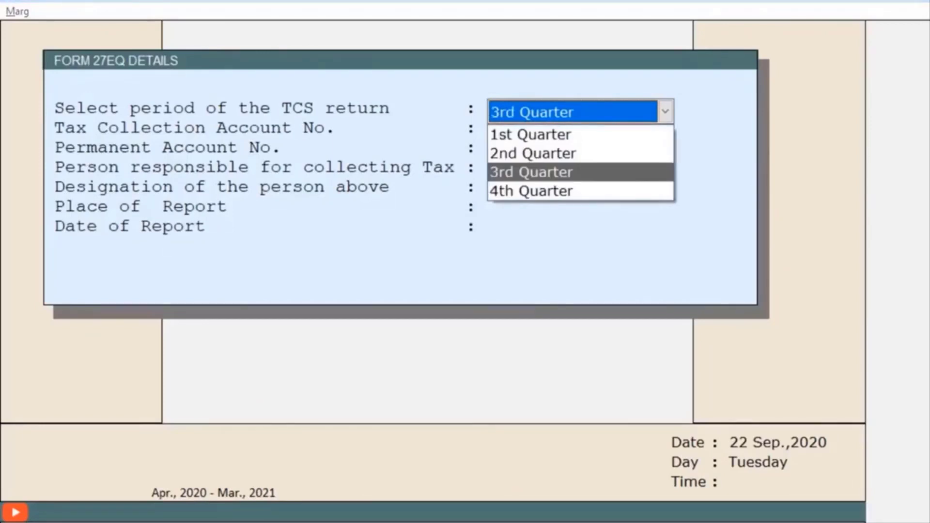
key("Return")
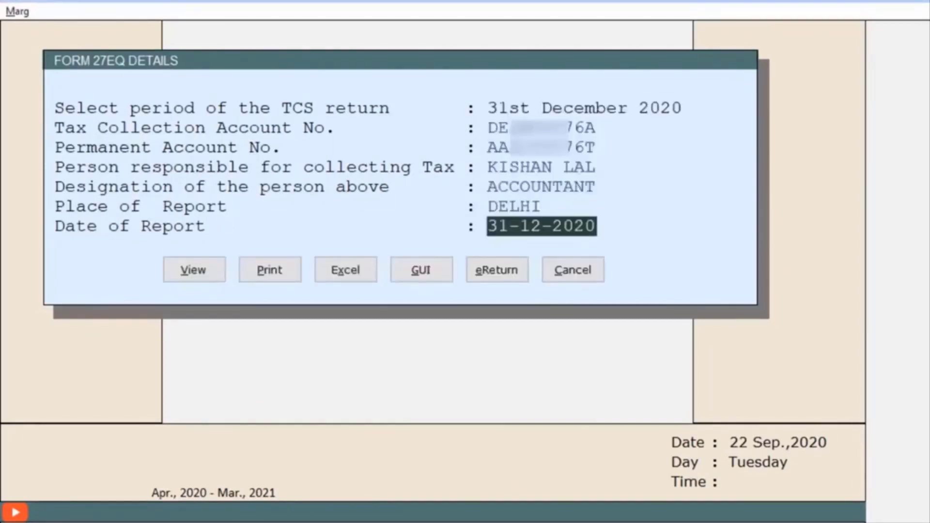